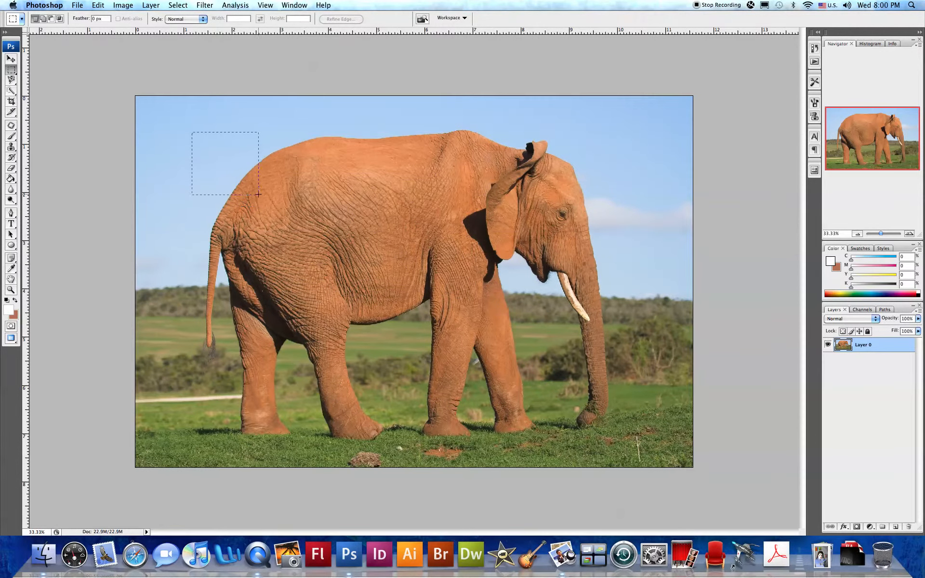
Step: Draw a large rectangular selection around the elephant and nudge it slightly into place
left_click_drag(629, 445, 627, 443)
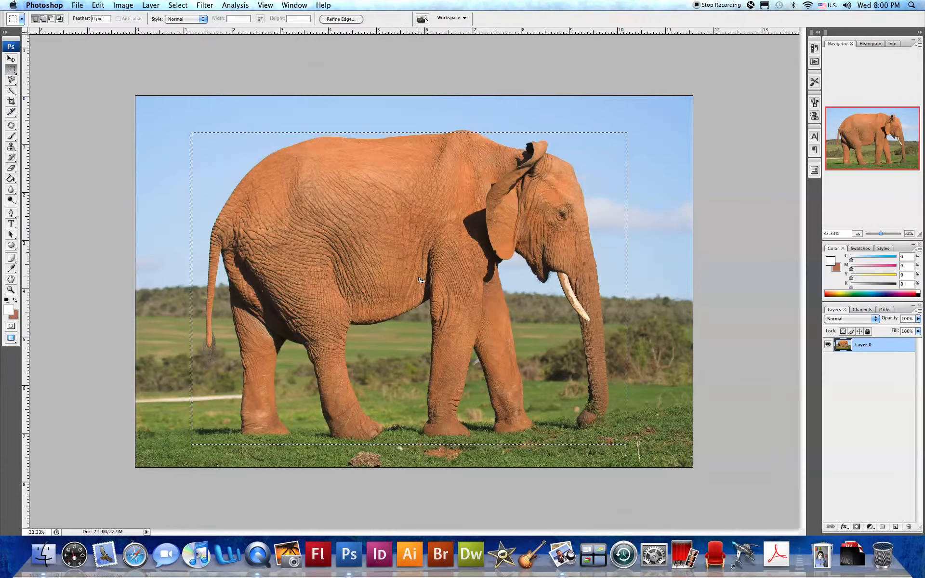
left_click_drag(437, 279, 421, 254)
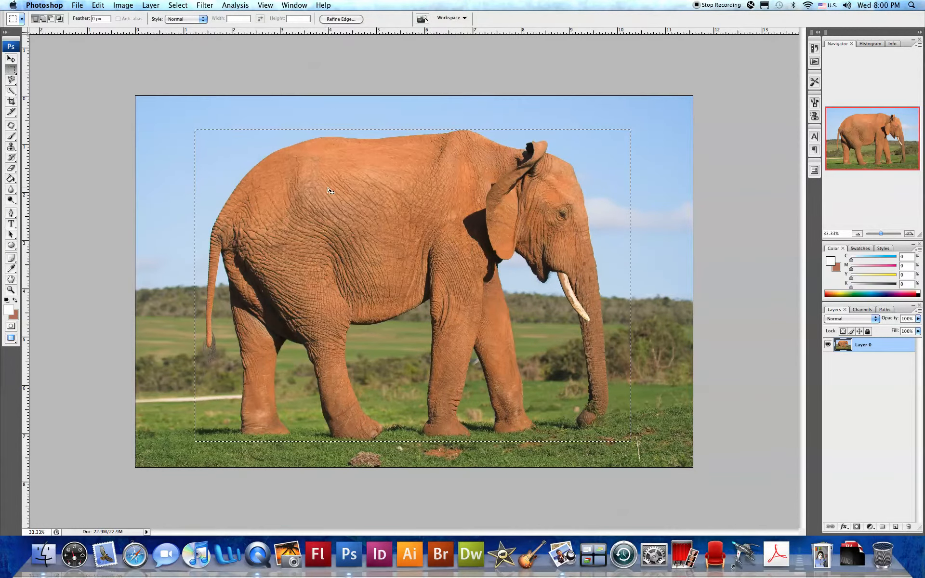
Step: Add a rectangle covering the upper-left sky to the existing selection using Add to selection mode
left_click(44, 19)
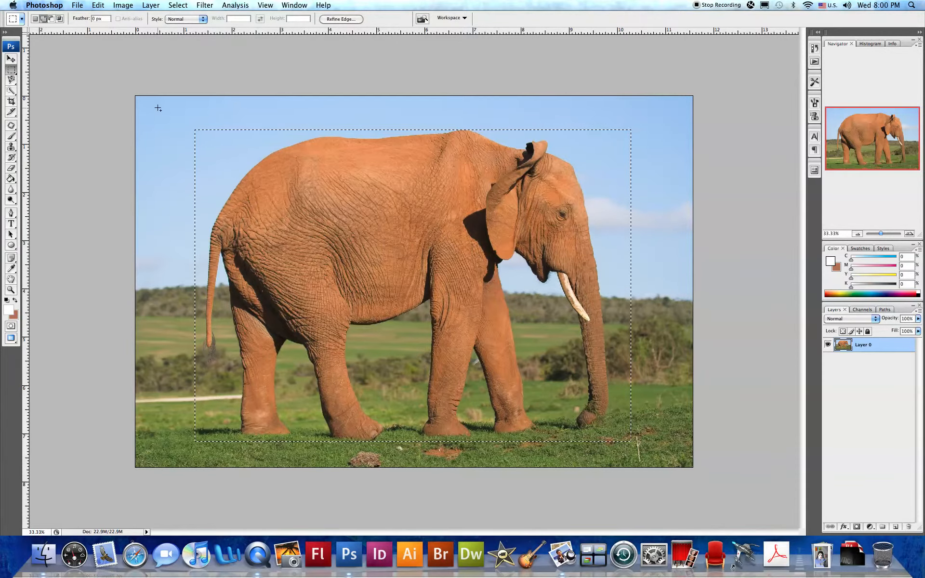
left_click_drag(367, 259, 455, 300)
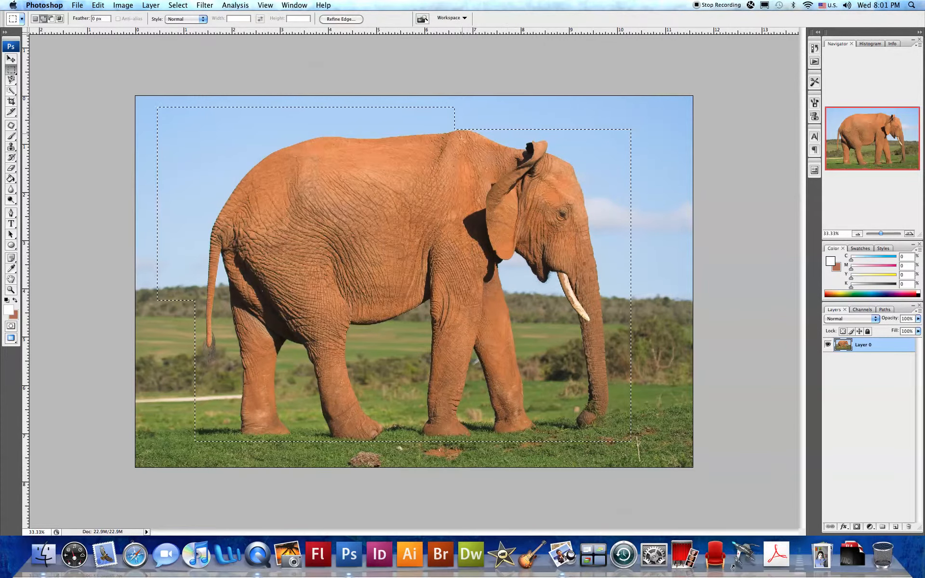
Step: Subtract a large rectangle over the elephant's body from the selection using Subtract from selection mode
left_click(51, 19)
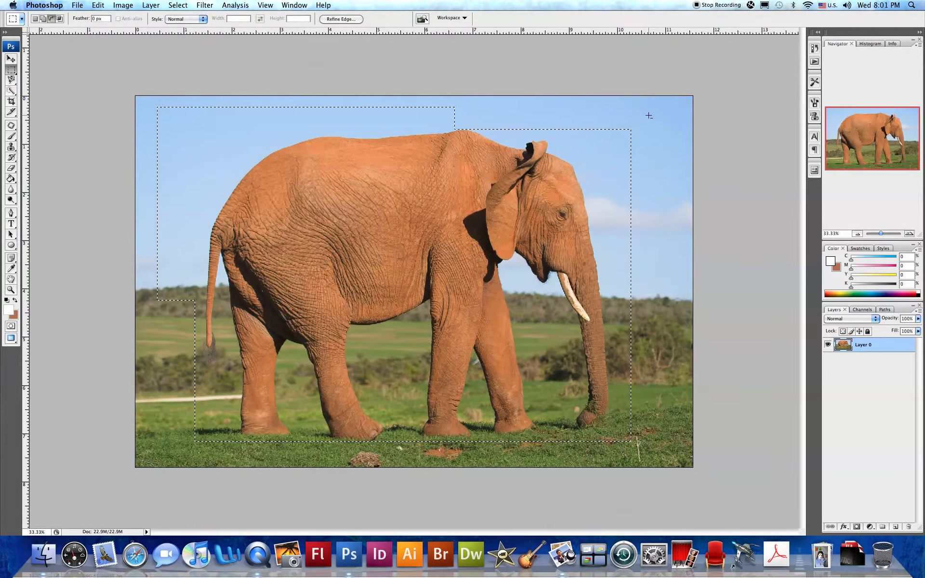
left_click_drag(657, 109, 228, 393)
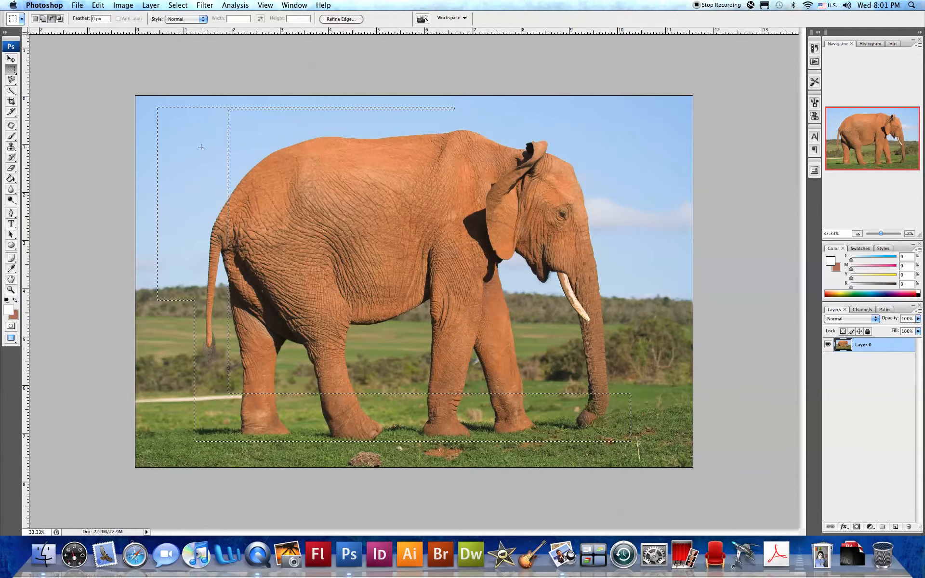
Step: Intersect the selection with a narrow rectangle along the elephant's tail, then deselect
left_click(60, 19)
left_click_drag(281, 174, 208, 305)
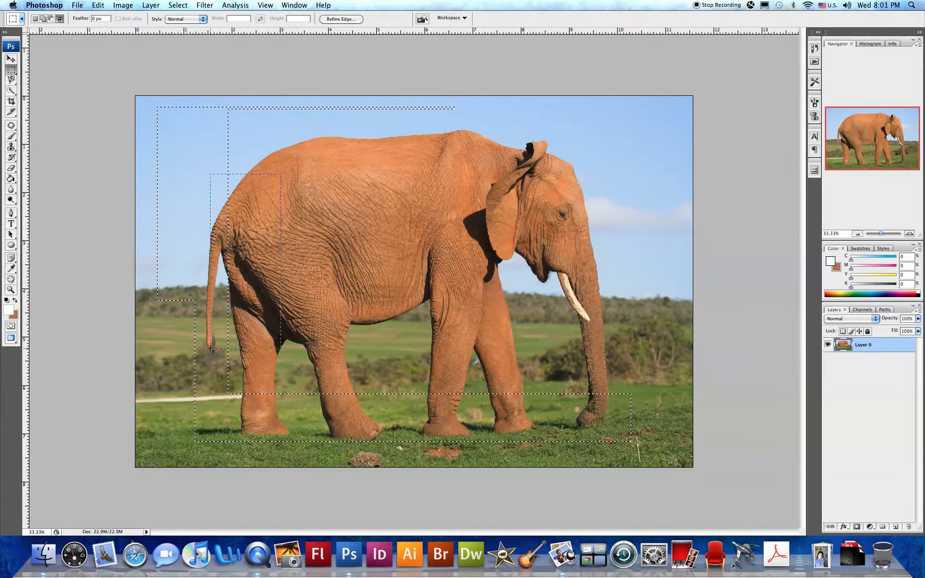
left_click_drag(208, 352, 199, 377)
left_click_drag(198, 376, 200, 378)
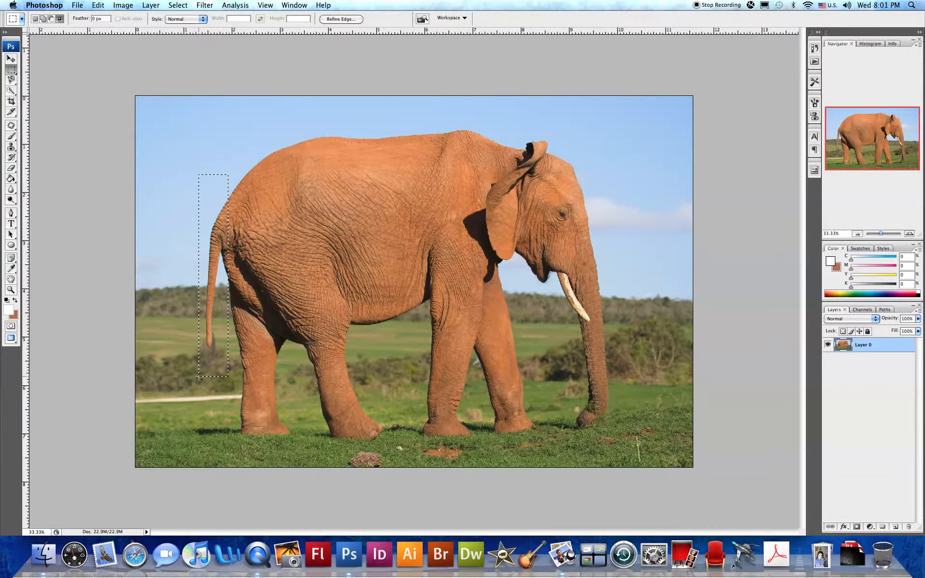
left_click(240, 150)
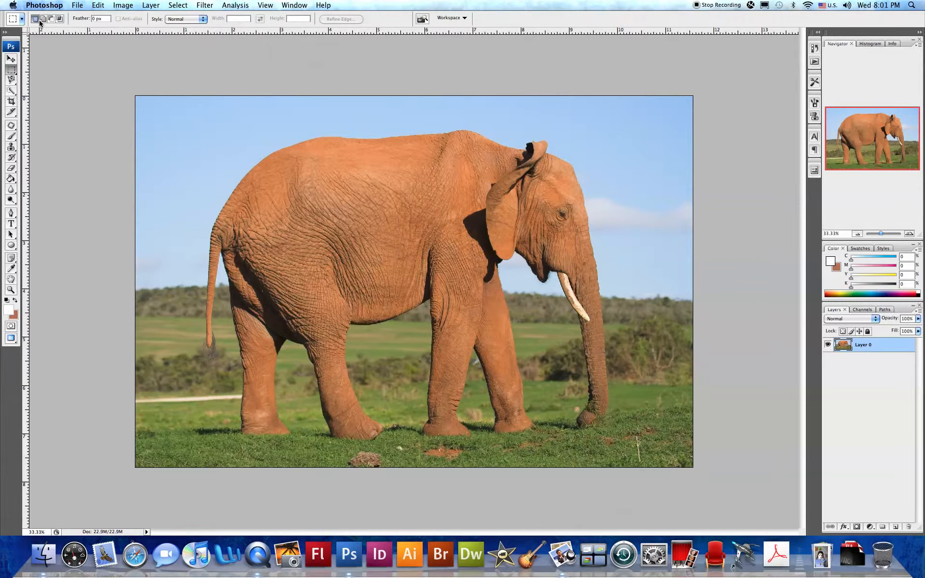
Step: Set the marquee feather to 15 px and select a small square of sky above the elephant's back
left_click(102, 18)
type("1")
key("Return")
left_click_drag(171, 131, 223, 184)
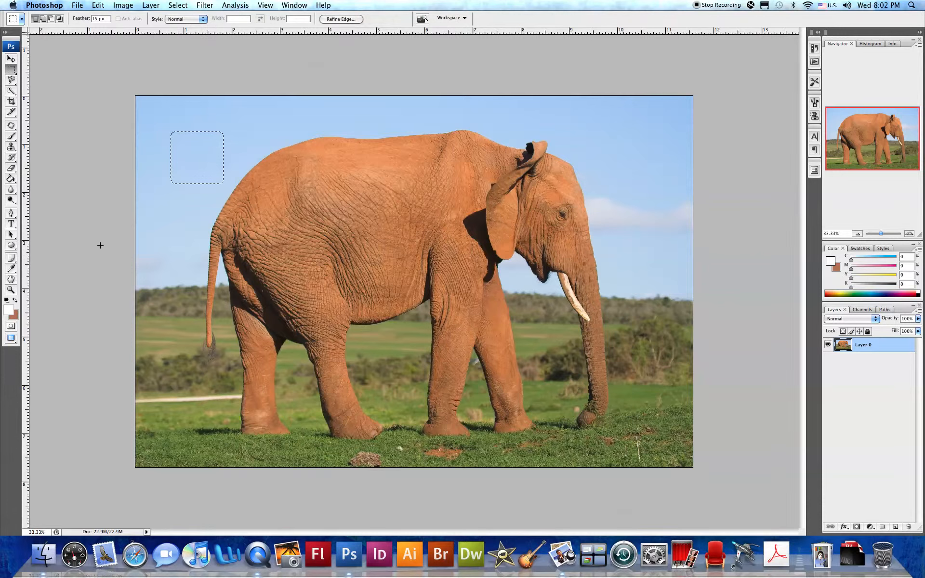
Step: Erase the feathered square of sky with the Eraser tool and deselect
left_click(11, 168)
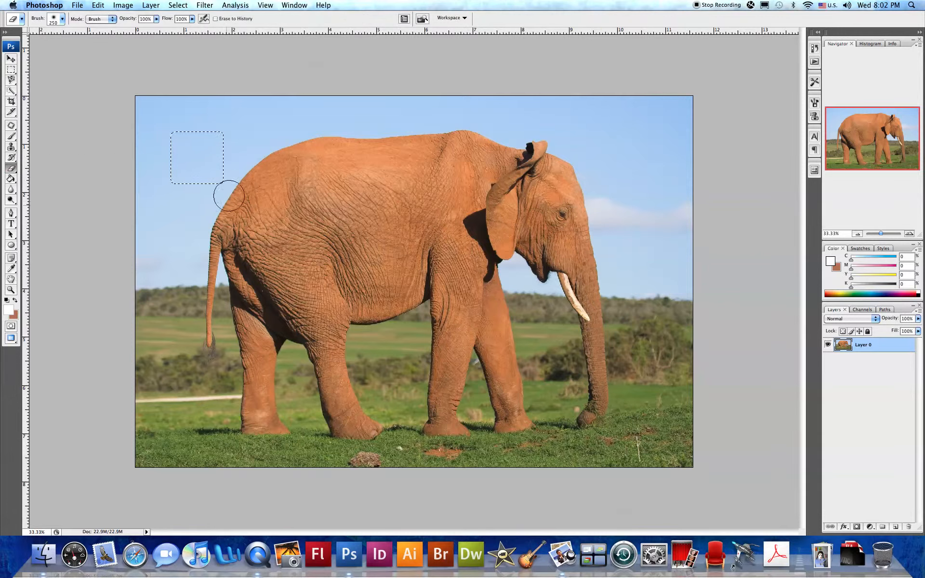
mouse_move(217, 196)
left_mouse_down()
mouse_move(215, 151)
mouse_move(192, 166)
mouse_move(171, 135)
left_mouse_up()
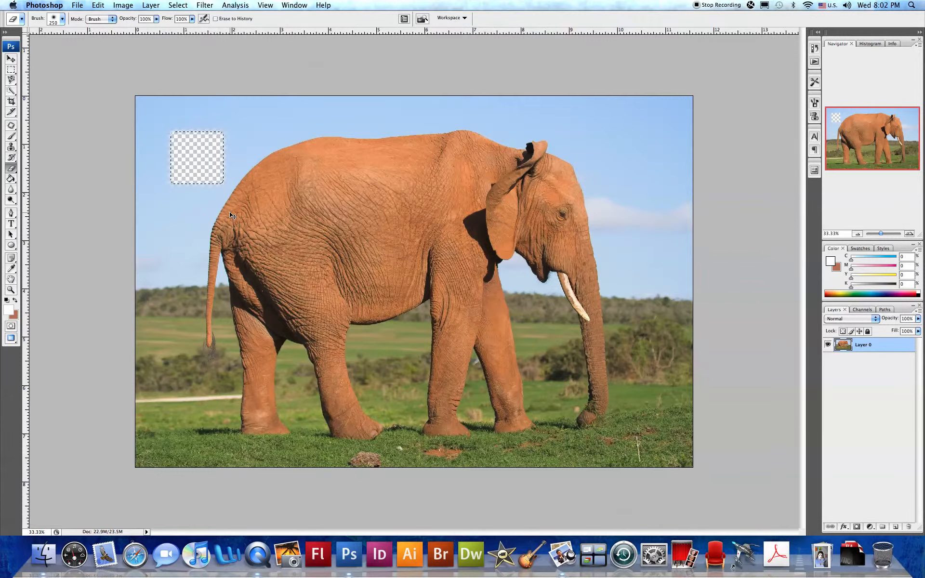
key("cmd+d")
Step: Zoom in on the erased square to examine its soft feathered edges
key("z")
mouse_move(153, 119)
left_mouse_down()
mouse_move(214, 158)
mouse_move(247, 202)
left_mouse_up()
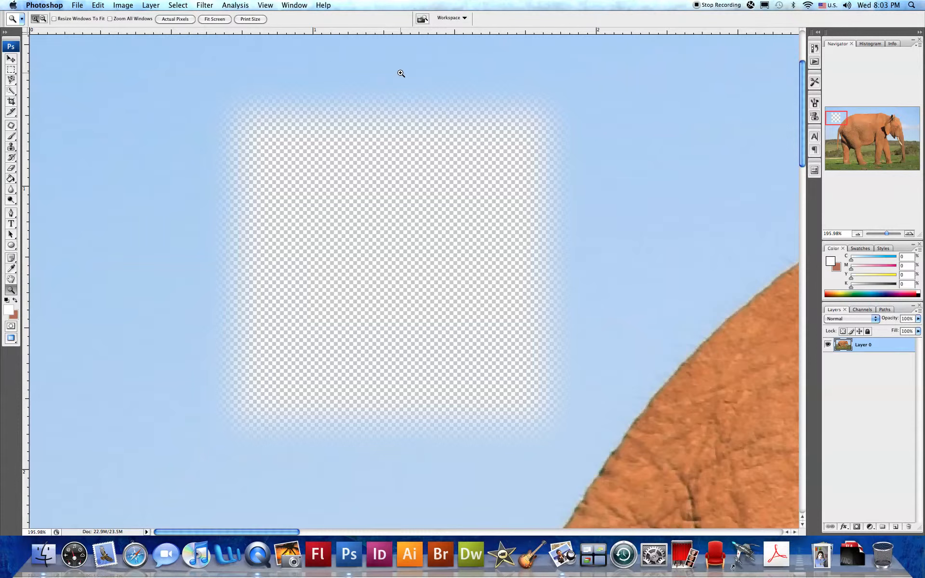
Step: Set the rectangular marquee style to Fixed Ratio with width 16 and height 9, fitting the image on screen
left_click(9, 71)
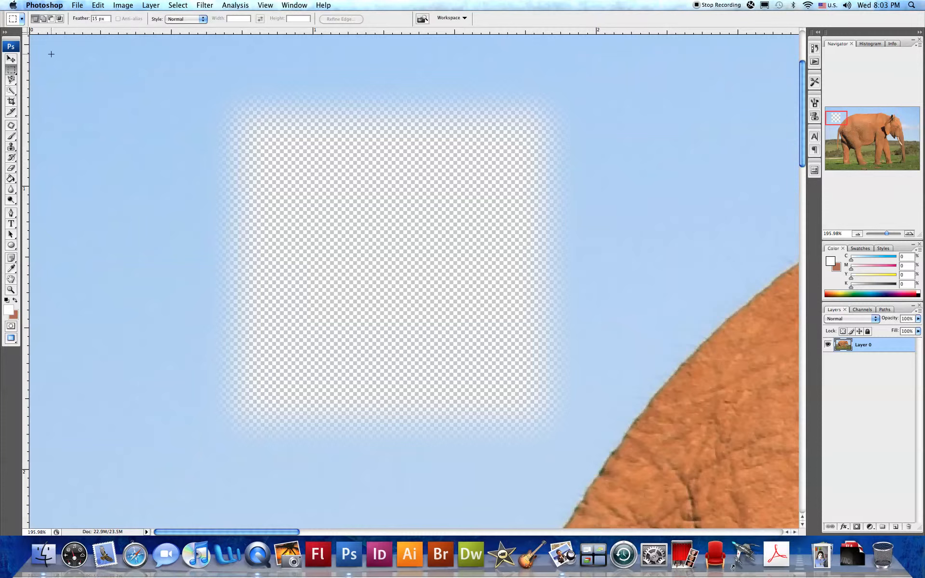
left_click(203, 19)
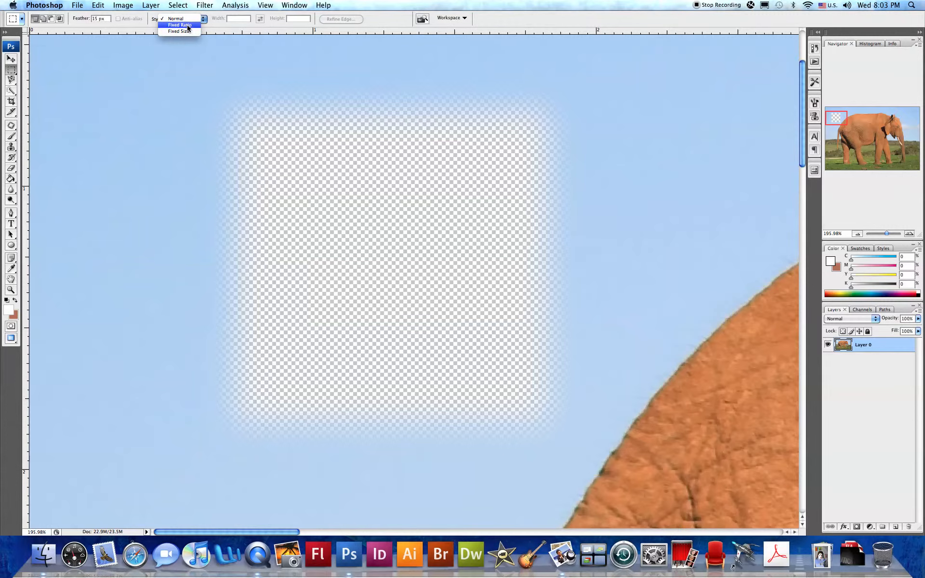
left_click(188, 25)
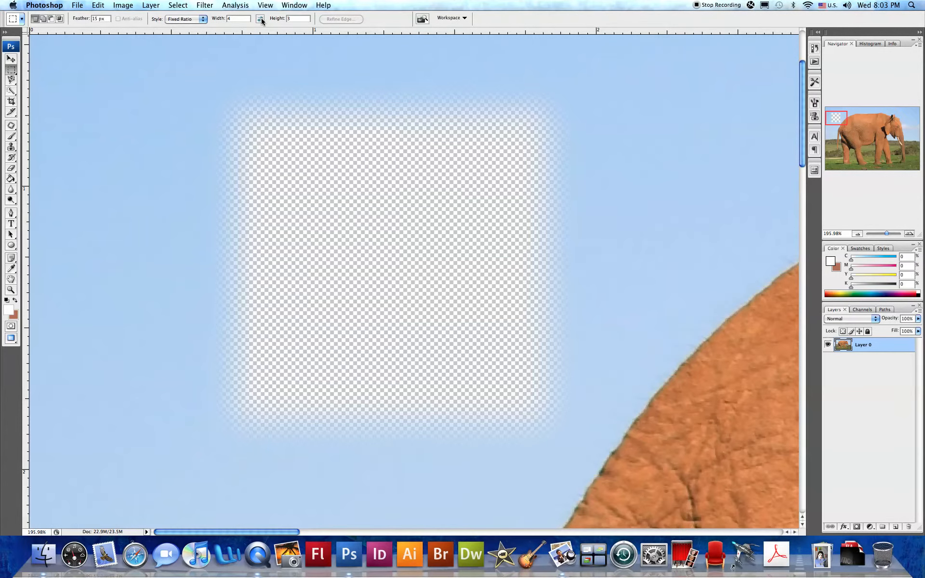
key("super+0")
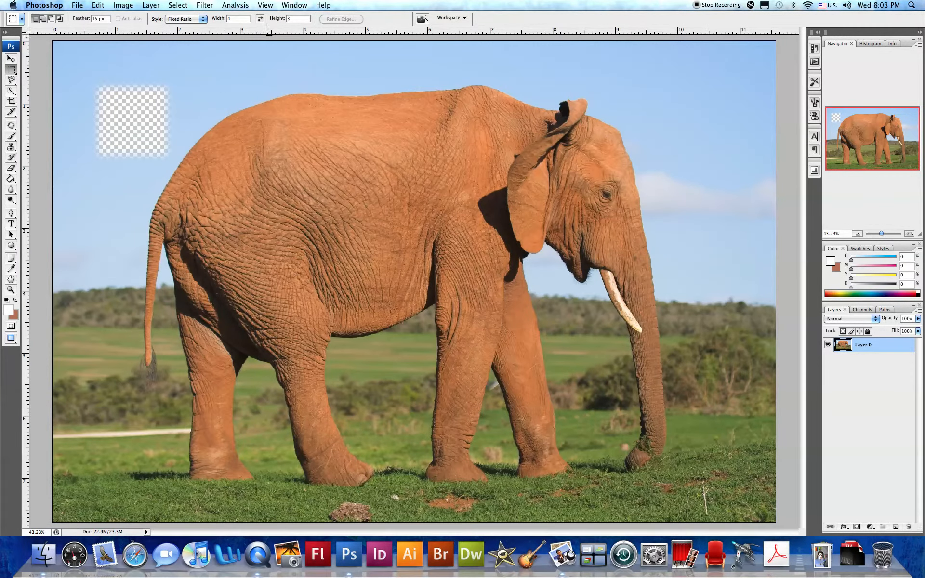
left_click(235, 18)
type("16")
key("Tab")
Step: Draw a 16:9 ratio selection over the elephant's head and deselect it
left_click_drag(447, 238, 714, 423)
left_click_drag(746, 463, 705, 402)
key("super+d")
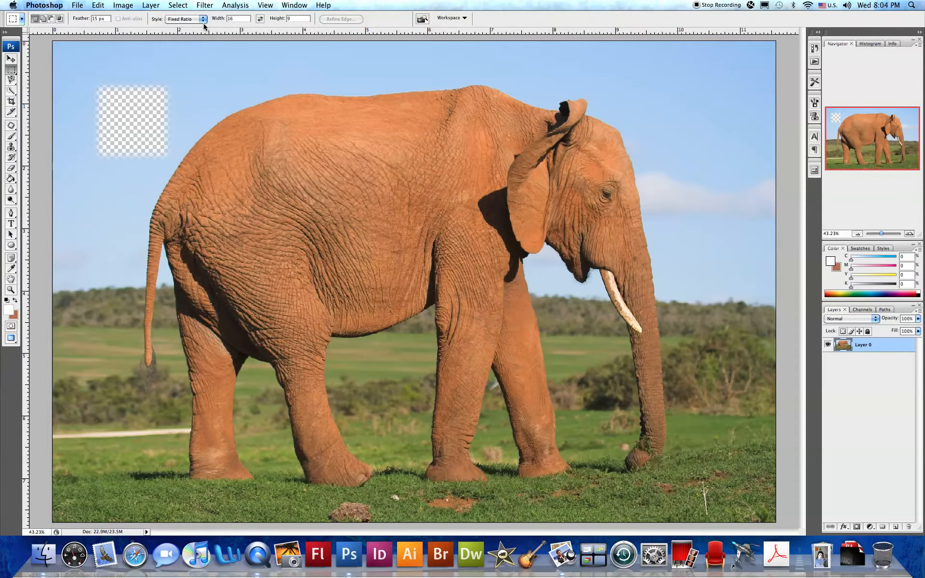
Step: Switch the marquee style to Fixed Size with a width of 6 in and height of 4 in
left_click(203, 19)
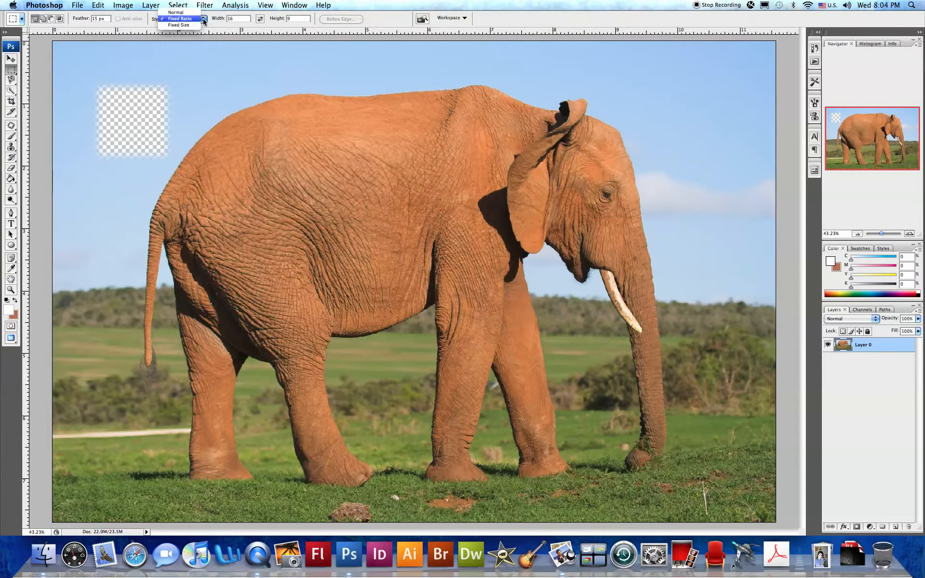
left_click(194, 25)
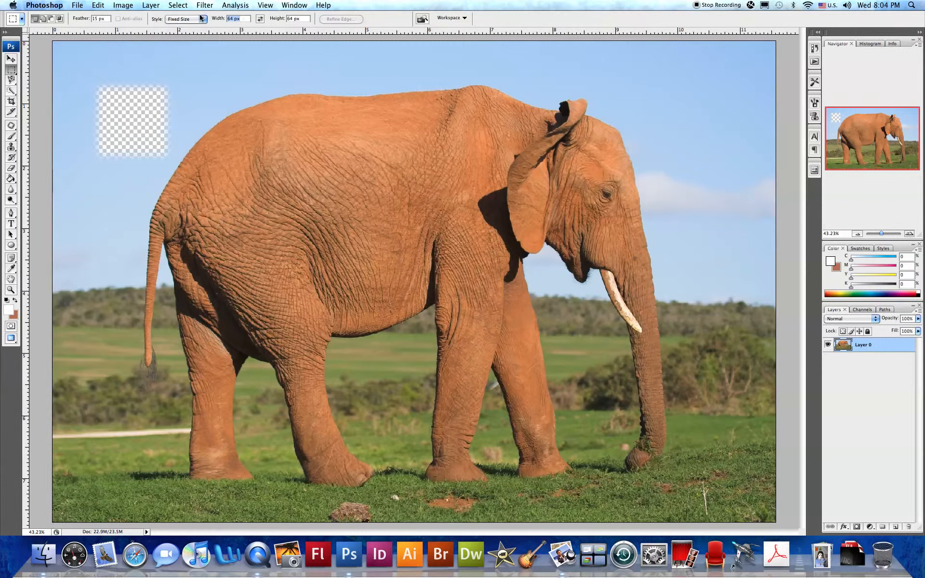
type("6")
type("4")
key("Tab")
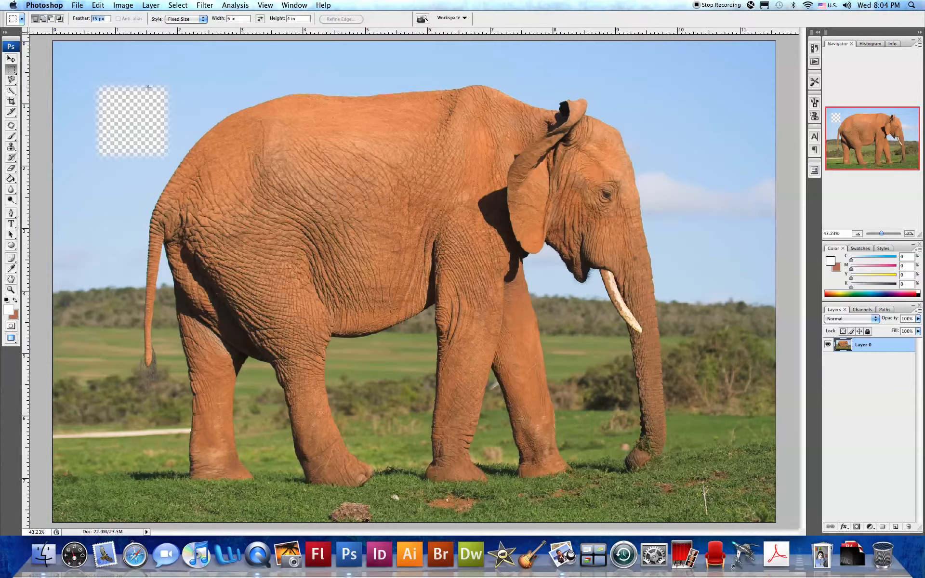
Step: Place the fixed-size selection on the elephant, reposition it over the back and head, then deselect
left_click(205, 168)
left_click_drag(193, 59, 144, 78)
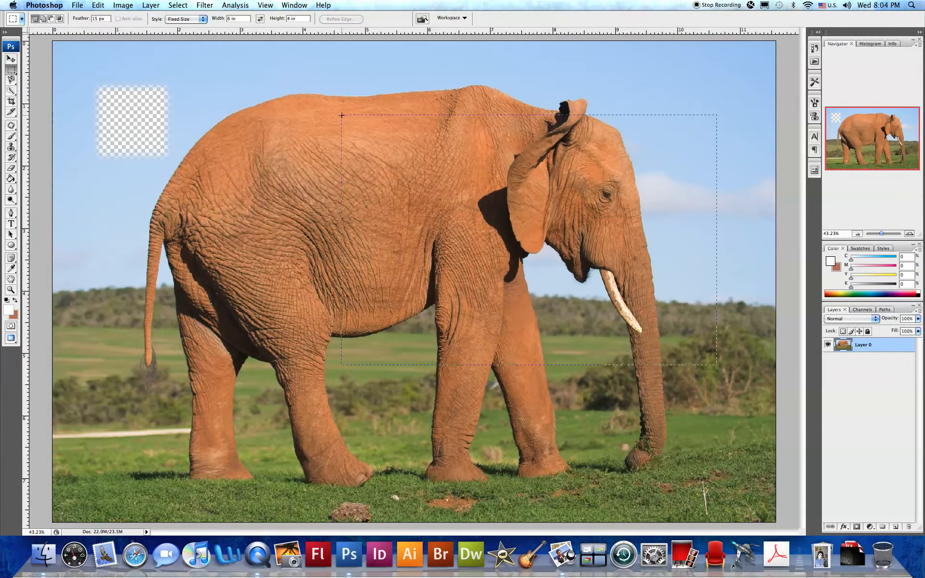
left_click_drag(316, 75, 287, 75)
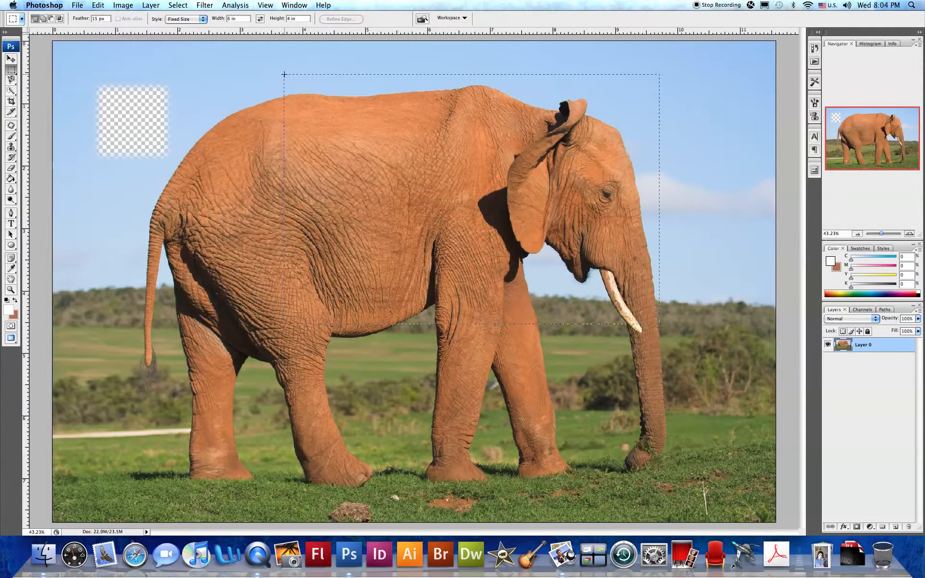
left_click_drag(167, 71, 337, 76)
mouse_move(484, 189)
left_mouse_down()
mouse_move(467, 178)
mouse_move(463, 201)
mouse_move(466, 184)
left_mouse_up()
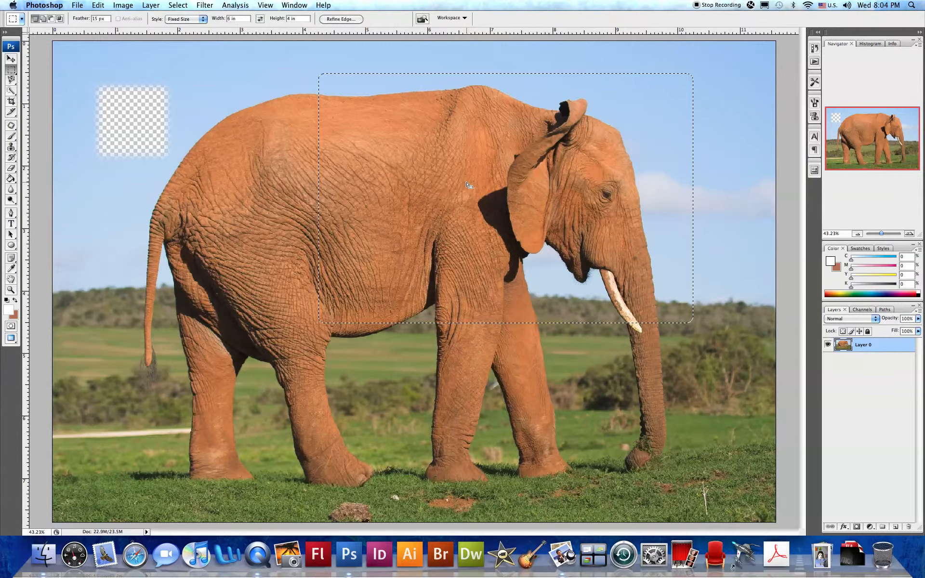
key("super+d")
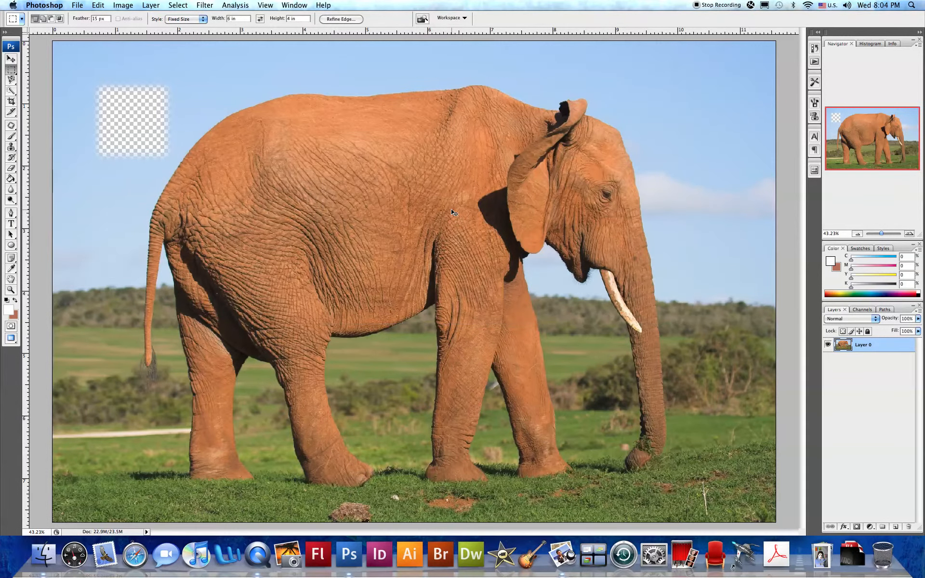
Step: Switch to the Elliptical Marquee Tool and draw a circular selection around the elephant's head
left_click(13, 71)
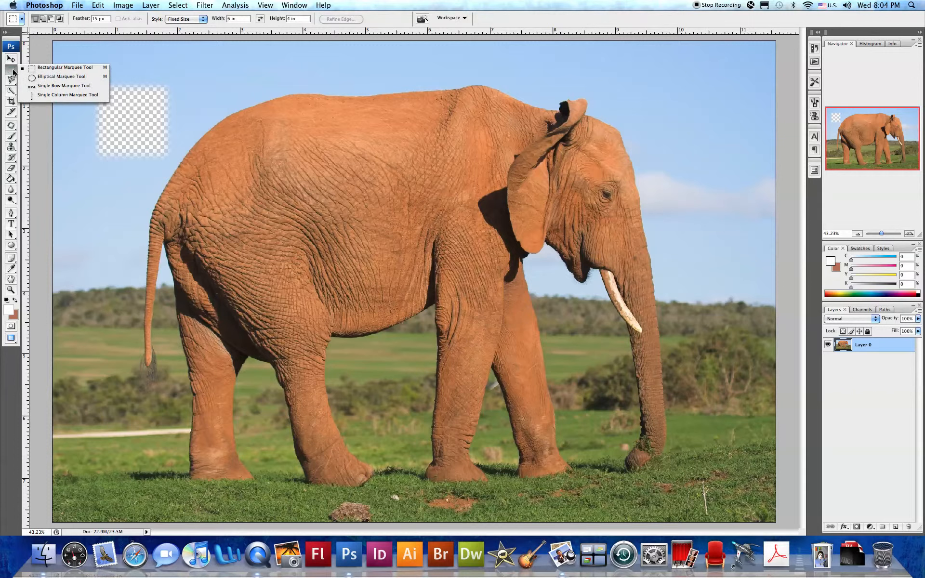
left_click(43, 77)
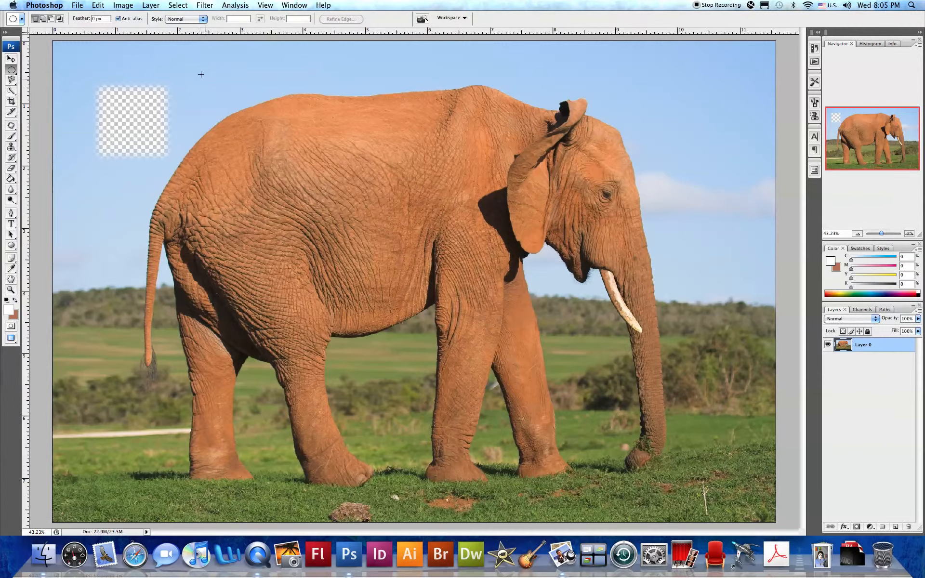
left_click_drag(340, 241, 424, 279)
left_click_drag(636, 279, 656, 283)
left_click_drag(513, 267, 341, 198)
left_click_drag(514, 245, 679, 331)
left_click_drag(679, 332, 698, 385)
left_click_drag(704, 321, 705, 355)
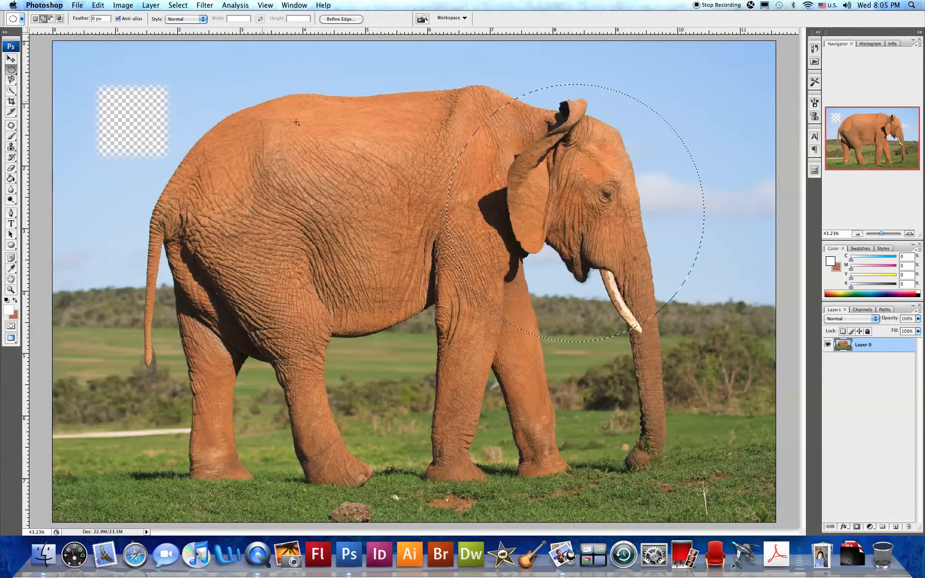
Step: Build a lobed selection over the elephant's back by drawing a new ellipse and subtracting another ellipse from it
left_click_drag(426, 89, 554, 213)
left_click(52, 18)
left_click_drag(750, 369, 463, 121)
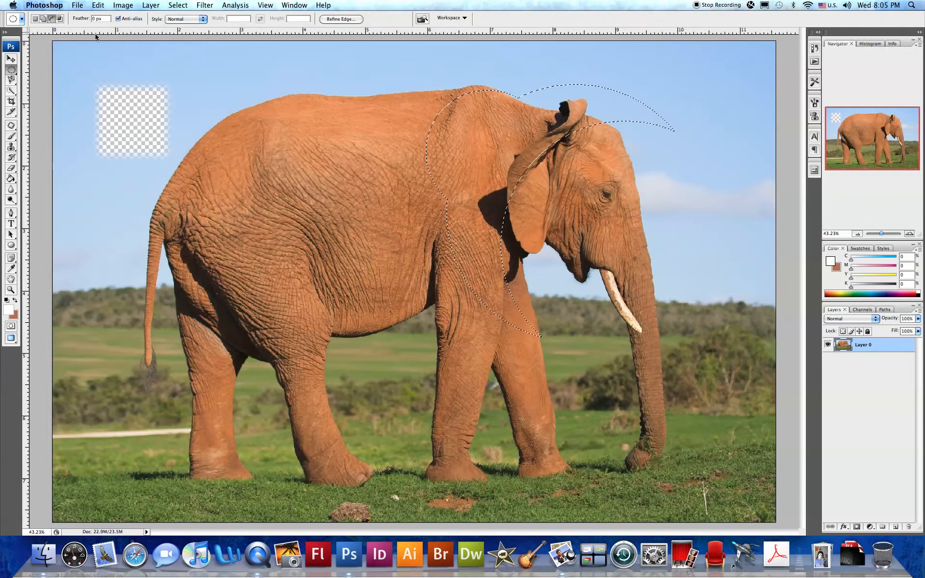
left_click_drag(507, 161, 483, 164)
mouse_move(418, 164)
left_mouse_down()
mouse_move(356, 146)
mouse_move(290, 148)
left_mouse_up()
Step: Paint the selected area on the elephant's back with the Brush in a brown colour
key("b")
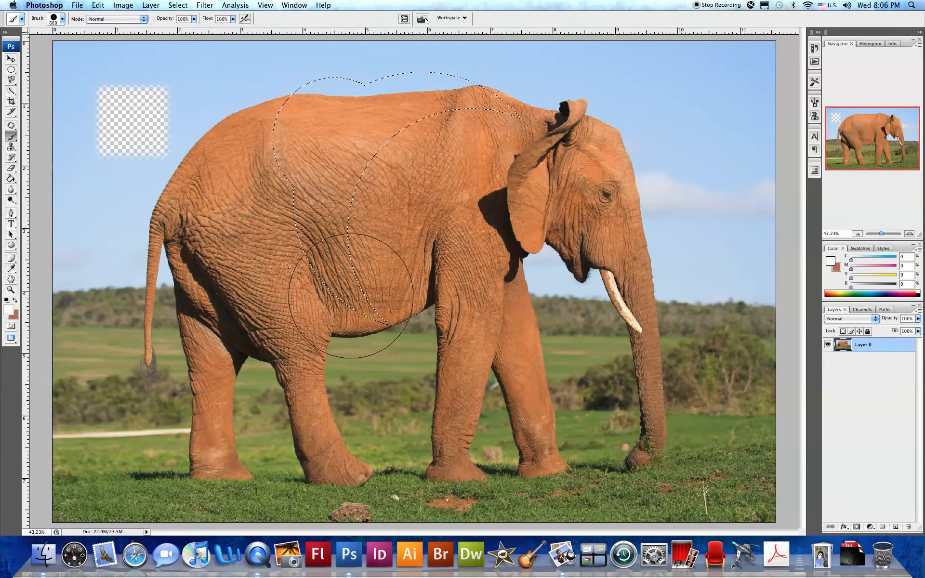
left_click(337, 212, "alt")
mouse_move(337, 212)
left_mouse_down()
mouse_move(366, 268)
mouse_move(371, 143)
mouse_move(450, 93)
mouse_move(310, 217)
mouse_move(324, 134)
left_mouse_up()
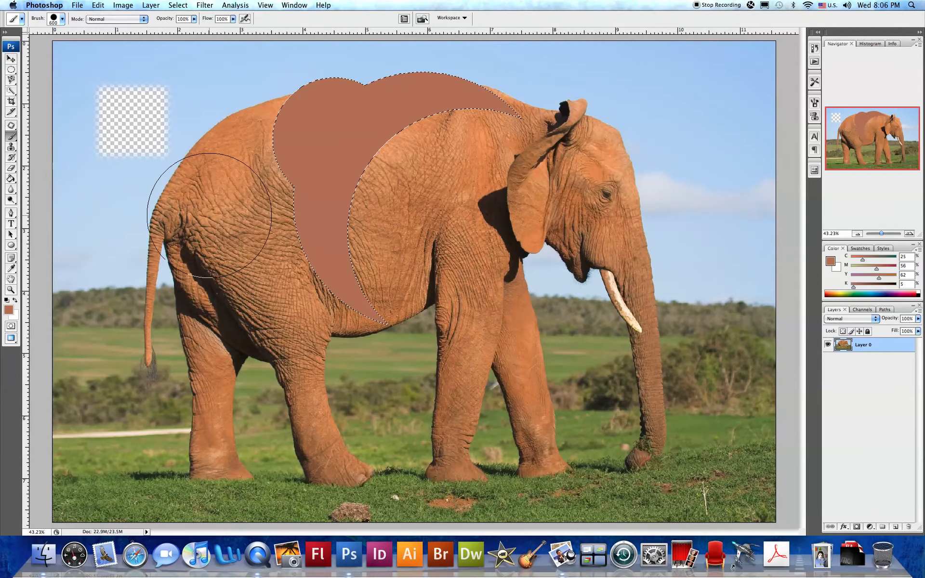